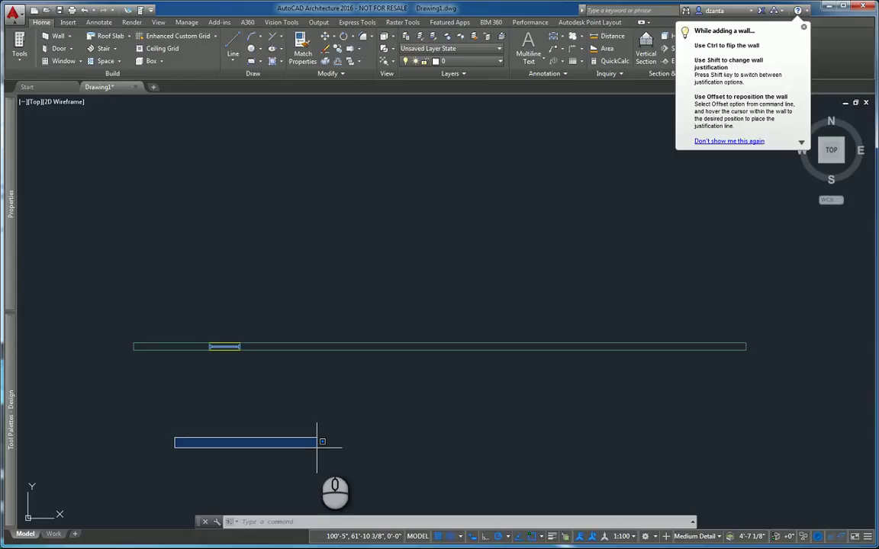
Step: Try the southwest isometric view, then undo back to the top plan view
key("Escape")
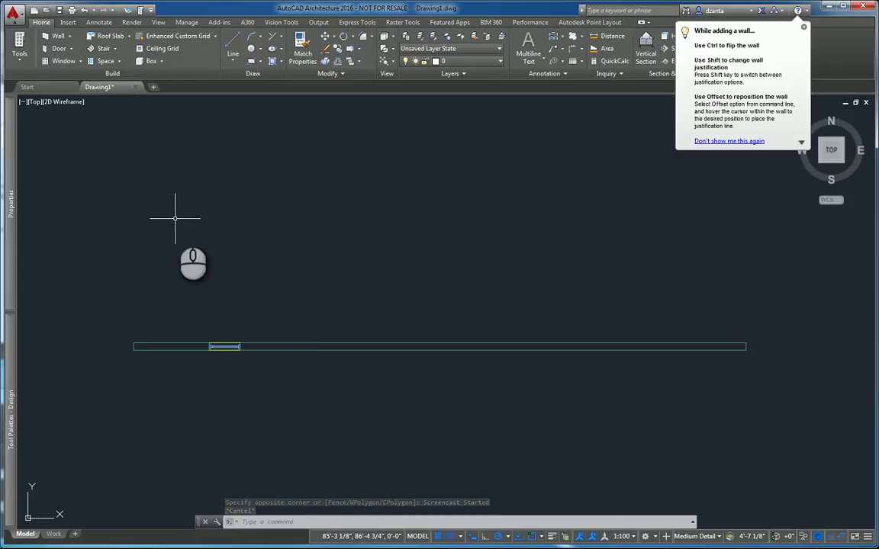
left_click(34, 102)
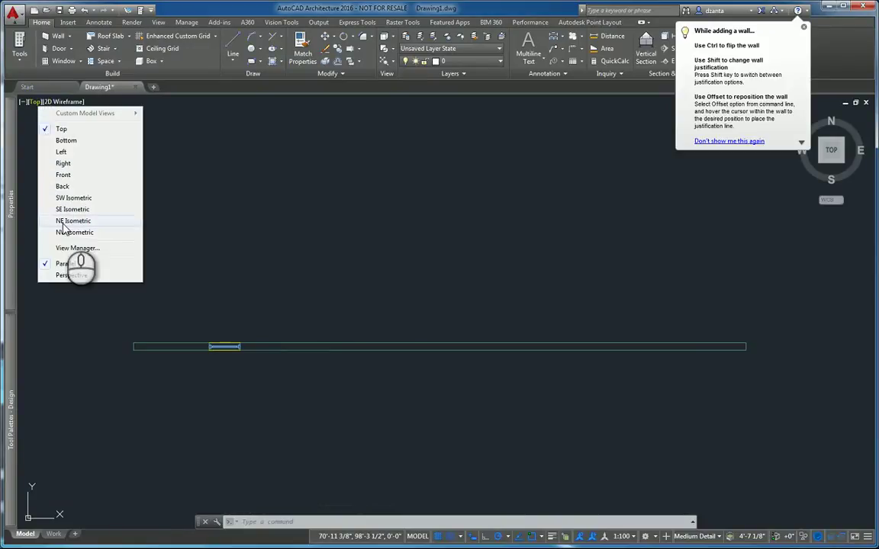
left_click(74, 198)
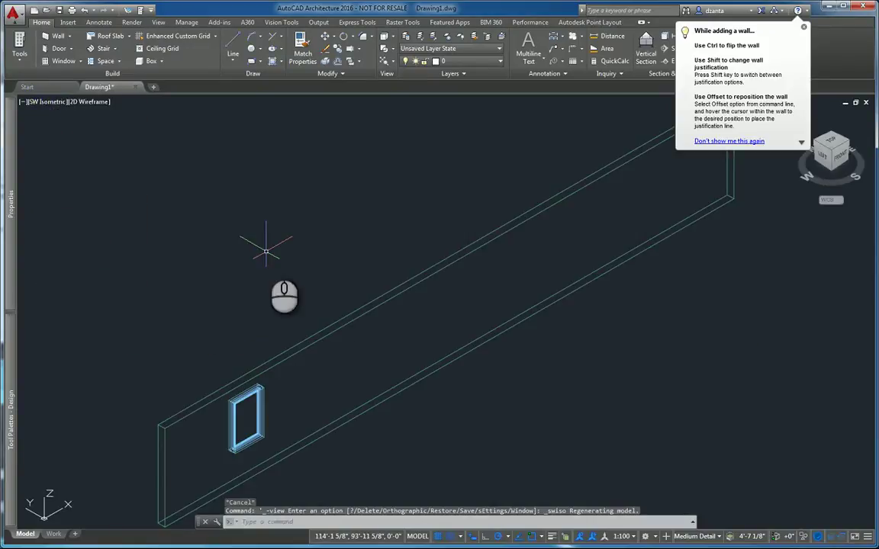
key("ctrl+z")
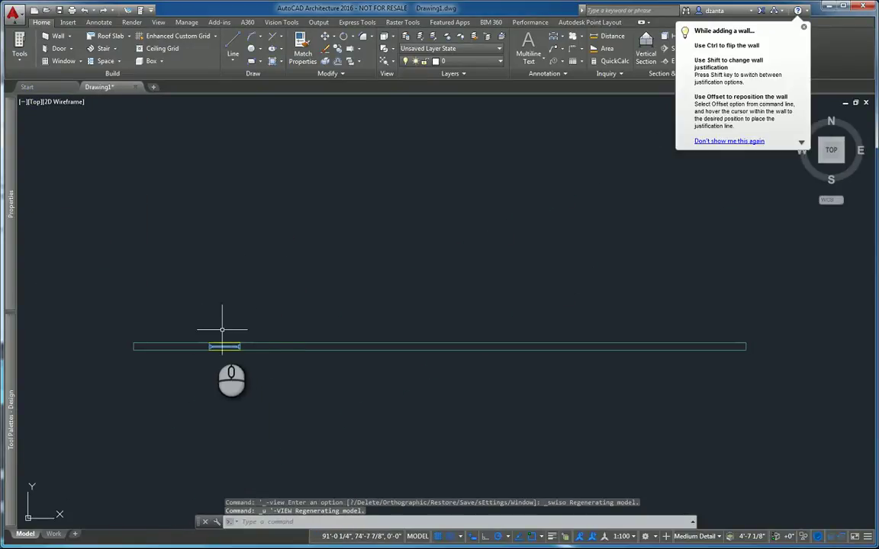
Step: Array the window into seven windows at 4' spacing along the wall, then undo the array
left_click(206, 381)
left_click(267, 263)
right_click(267, 263)
mouse_move(303, 324)
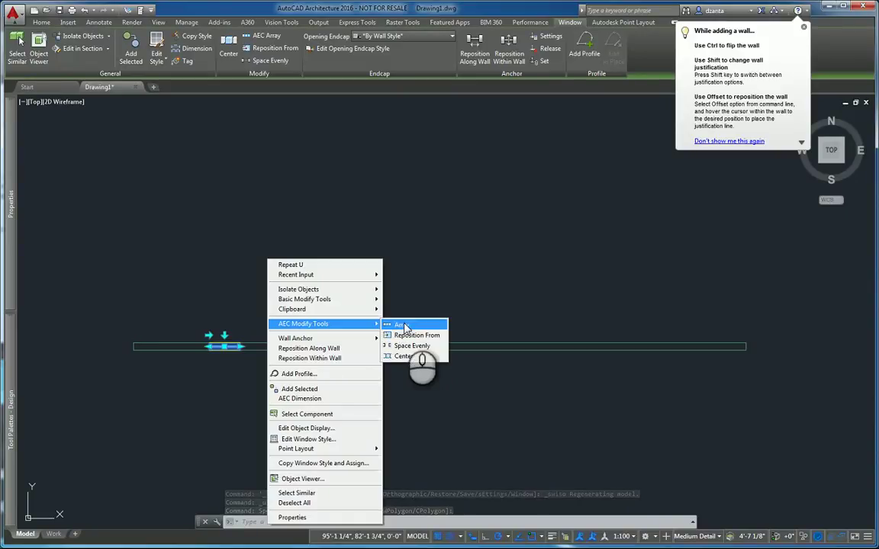
left_click(404, 326)
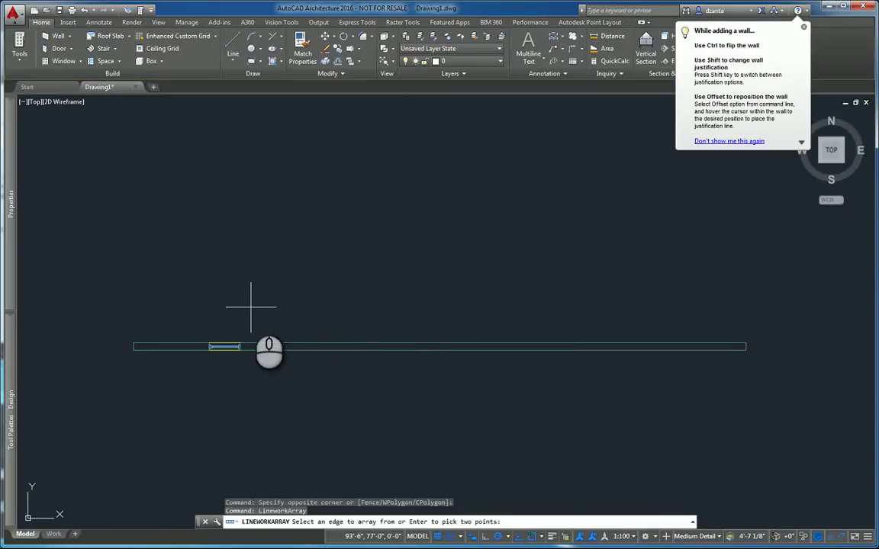
scroll(244, 311, "up", 4)
left_click(229, 454)
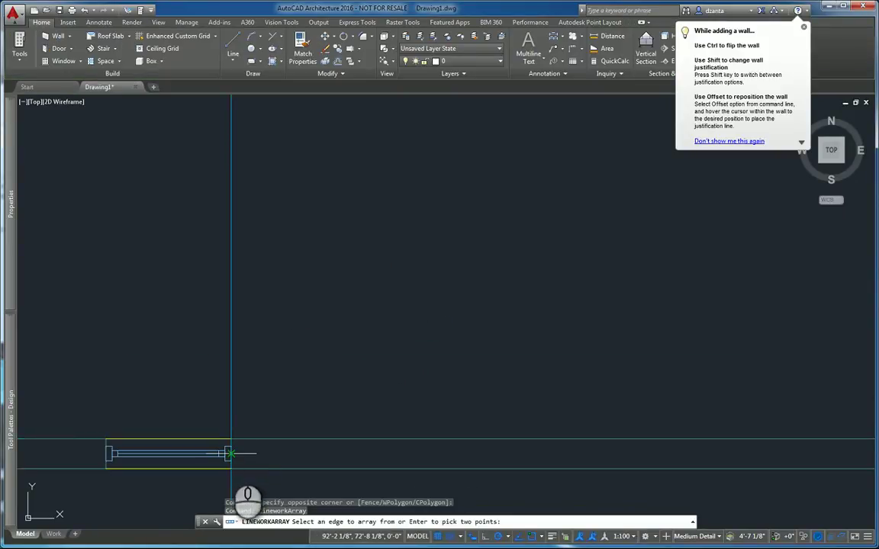
scroll(307, 421, "down", 3)
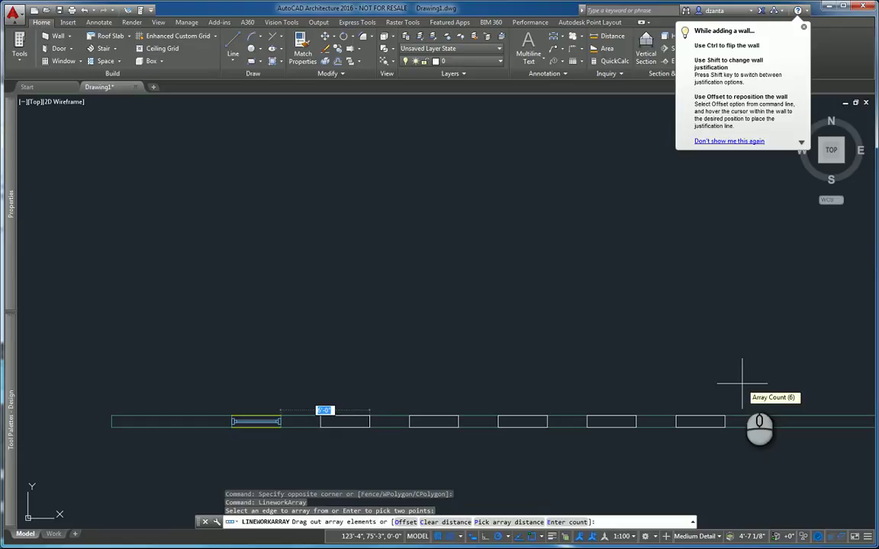
key("Return")
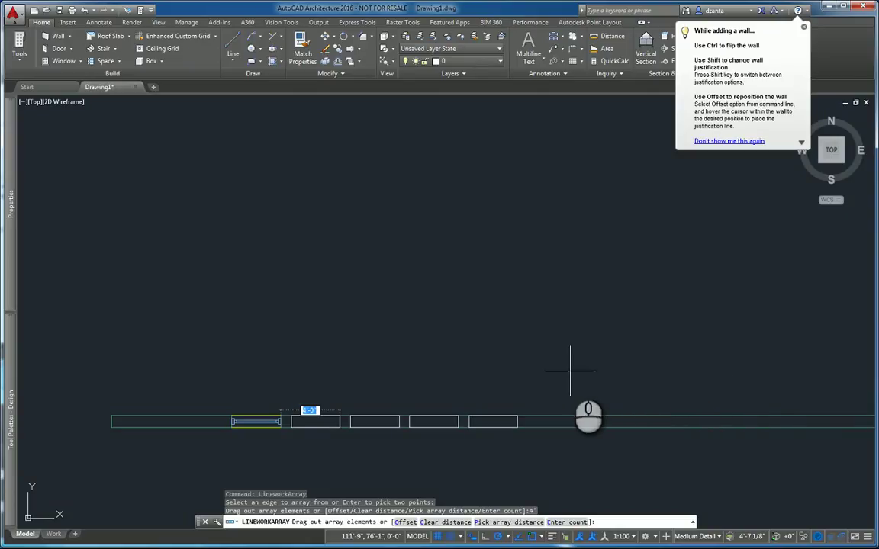
left_click(688, 371)
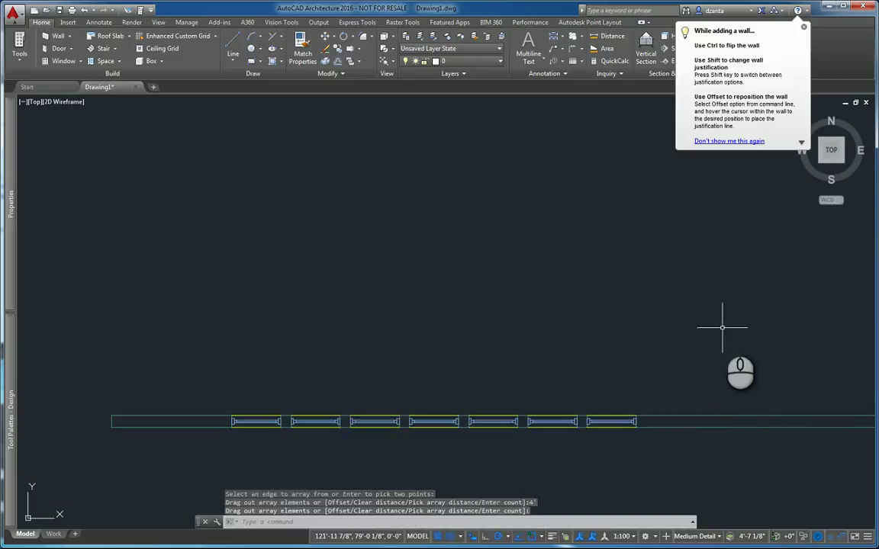
key("ctrl+z")
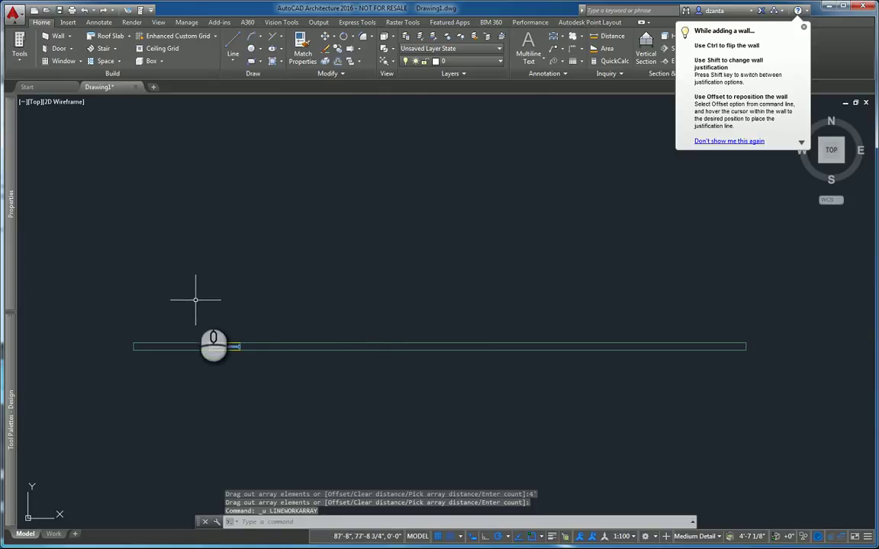
Step: Select the window, bring up its editing options, then dismiss them and clear the selection
left_click(195, 300)
left_click(264, 366)
right_click(299, 255)
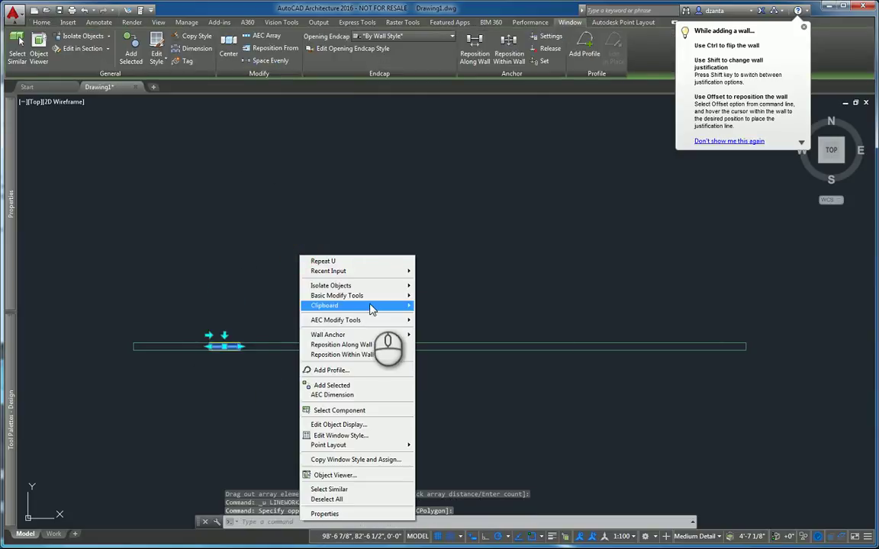
mouse_move(335, 319)
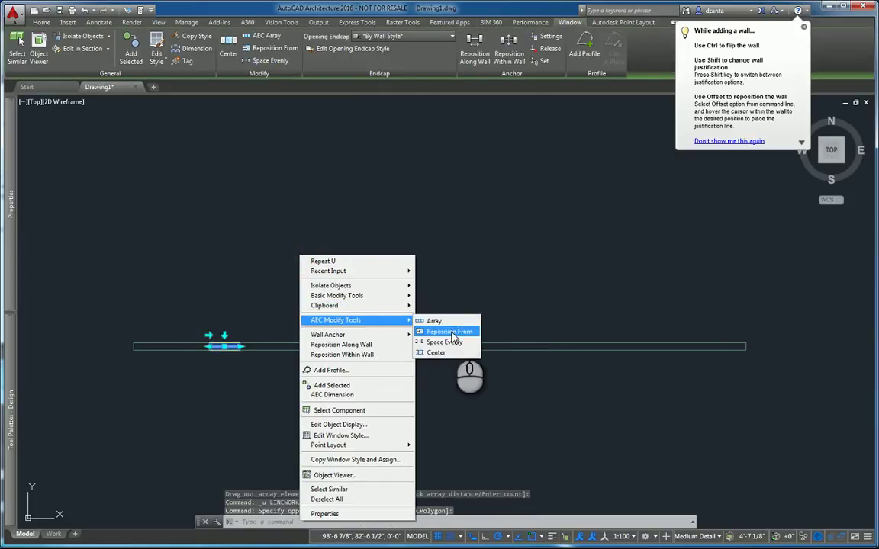
key("Escape")
key("Escape")
key("Escape")
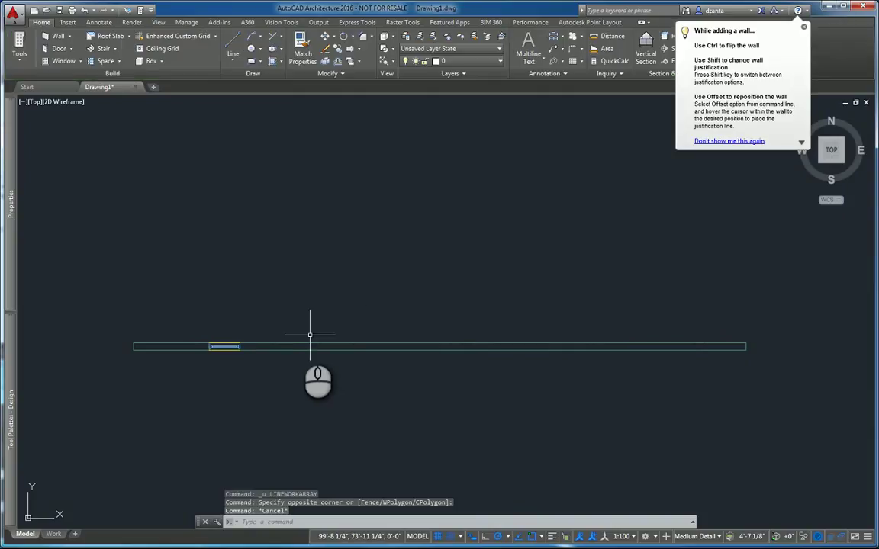
Step: Draw a vertical line through the wall to the right of the window
scroll(283, 327, "up", 2)
type("l")
key("Return")
left_click(450, 413)
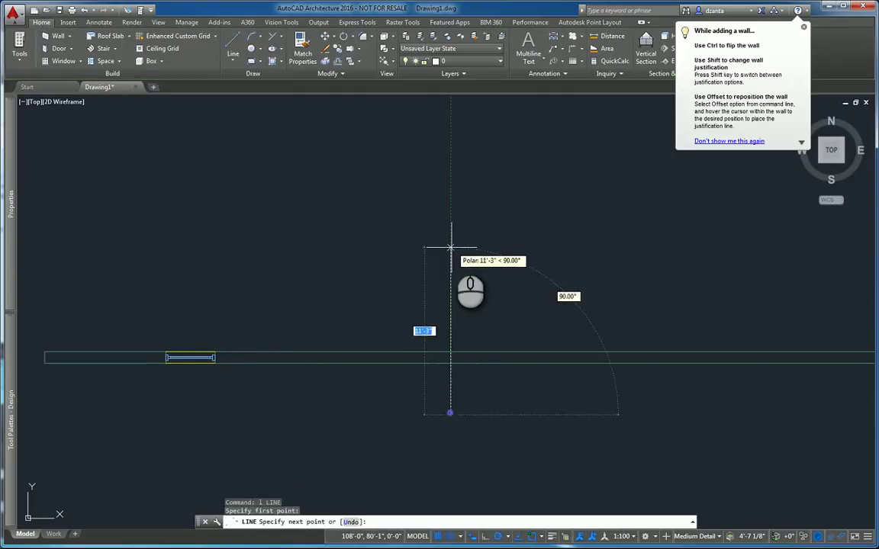
left_click(450, 247)
key("Escape")
key("Escape")
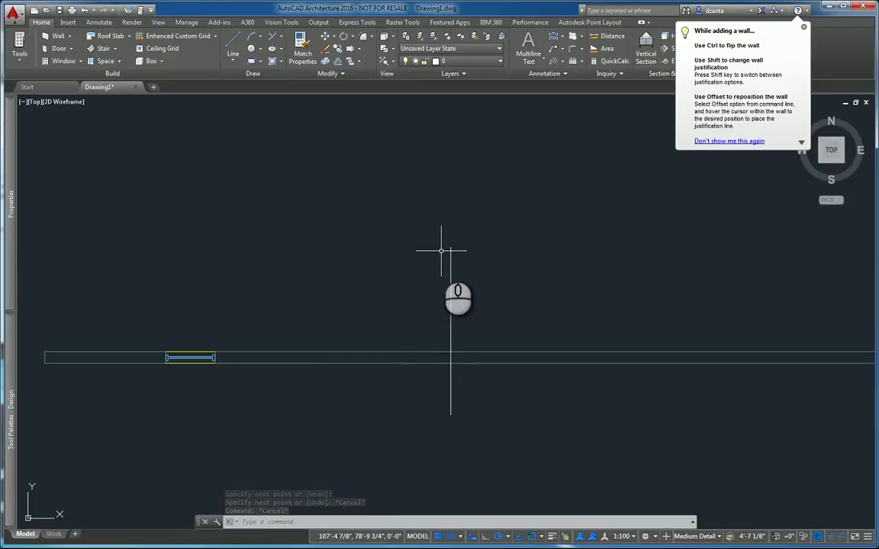
left_click(147, 317)
left_click(229, 374)
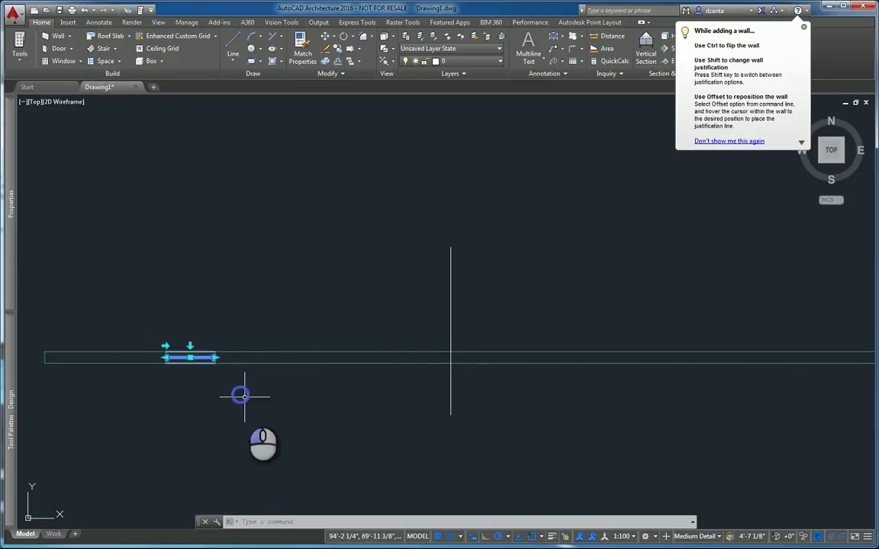
right_click(284, 225)
mouse_move(342, 291)
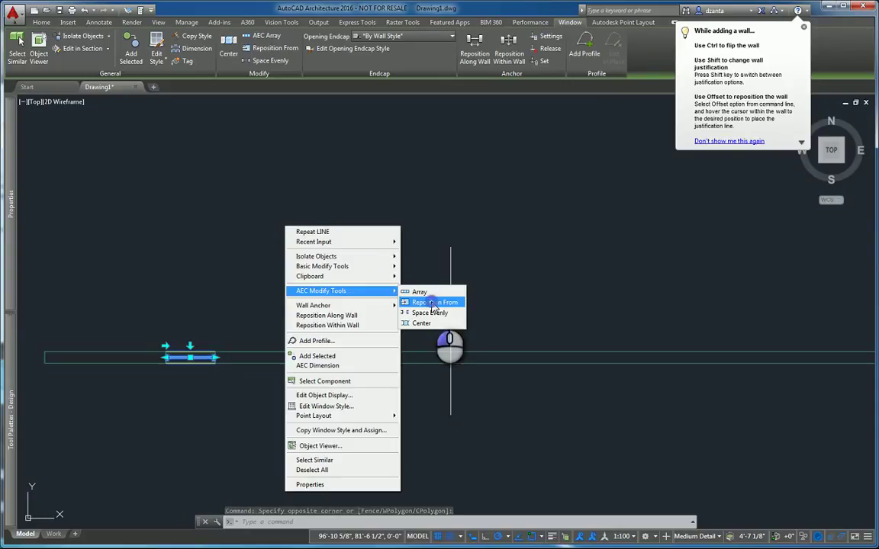
left_click(432, 303)
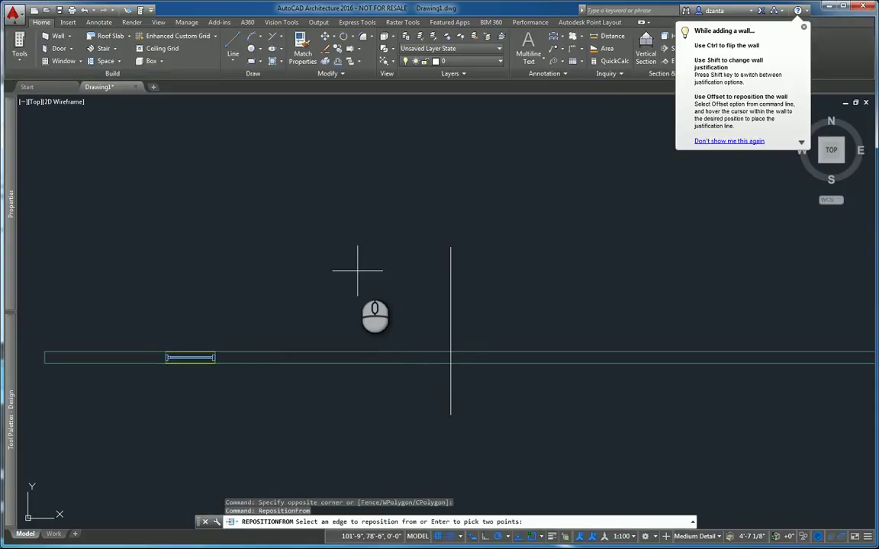
left_click(214, 357)
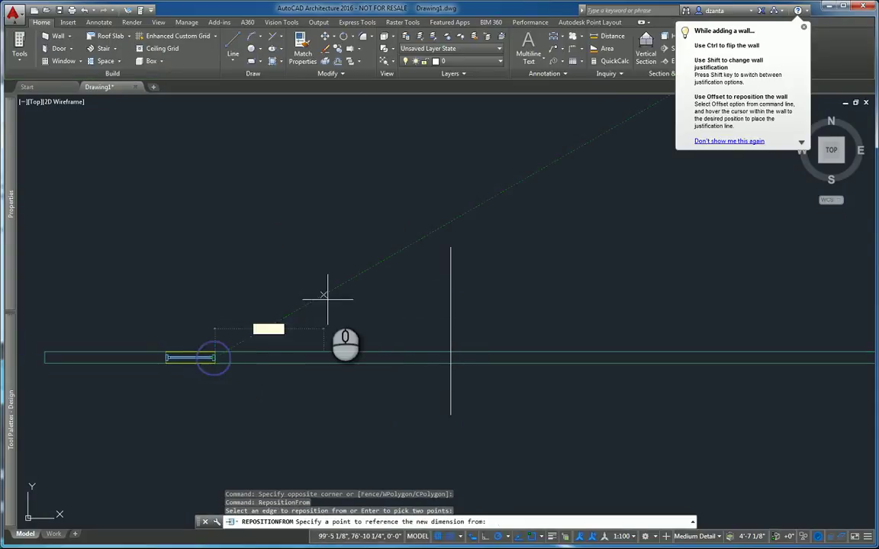
left_click(450, 353)
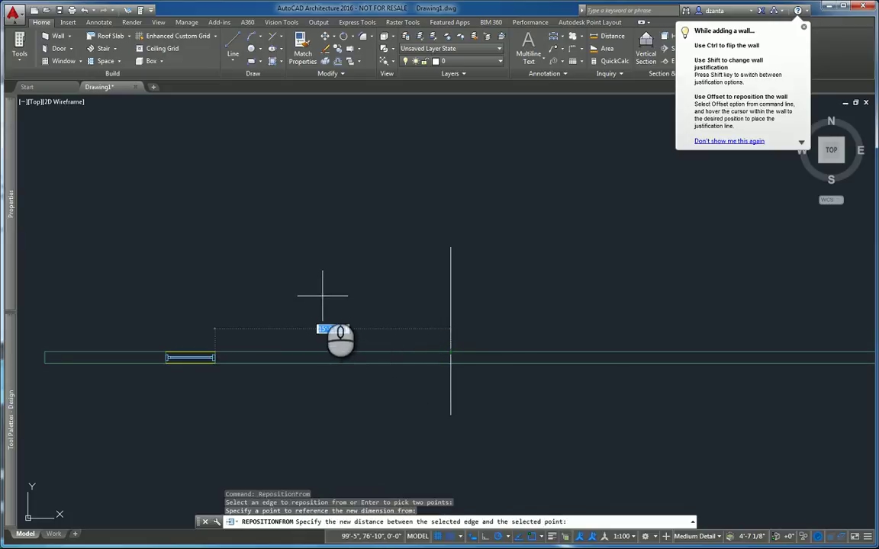
key("Return")
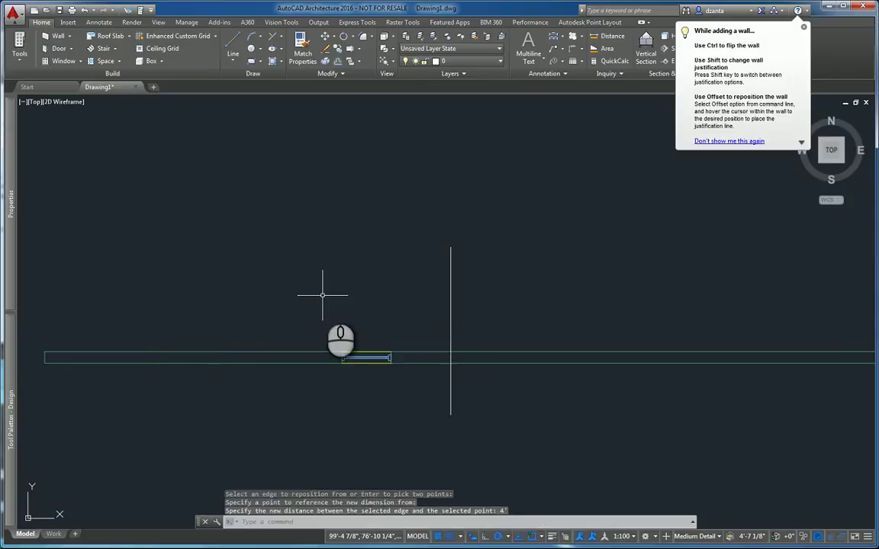
type("o")
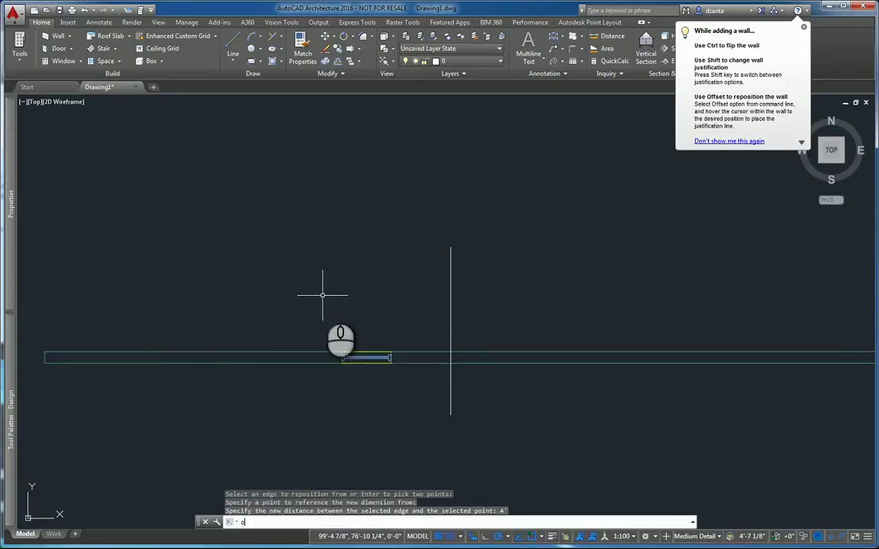
key("Return")
type("'")
key("Return")
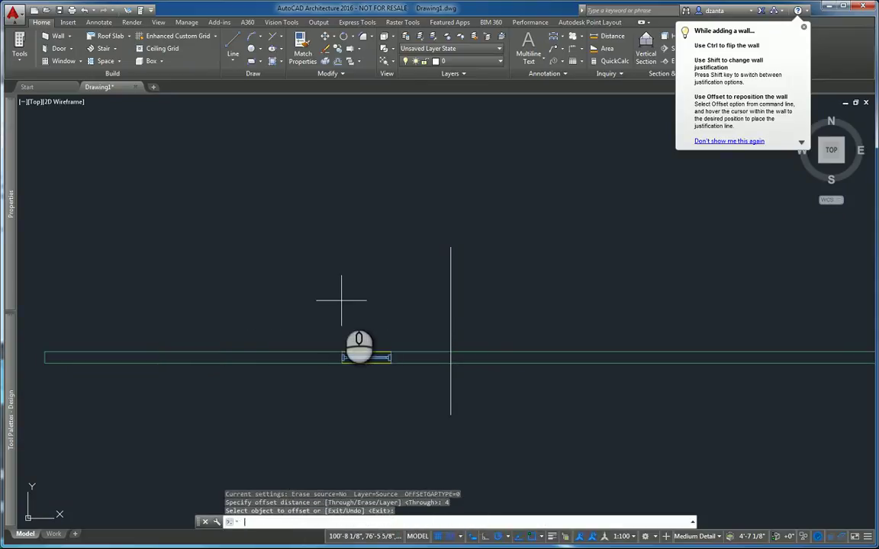
left_click(450, 257)
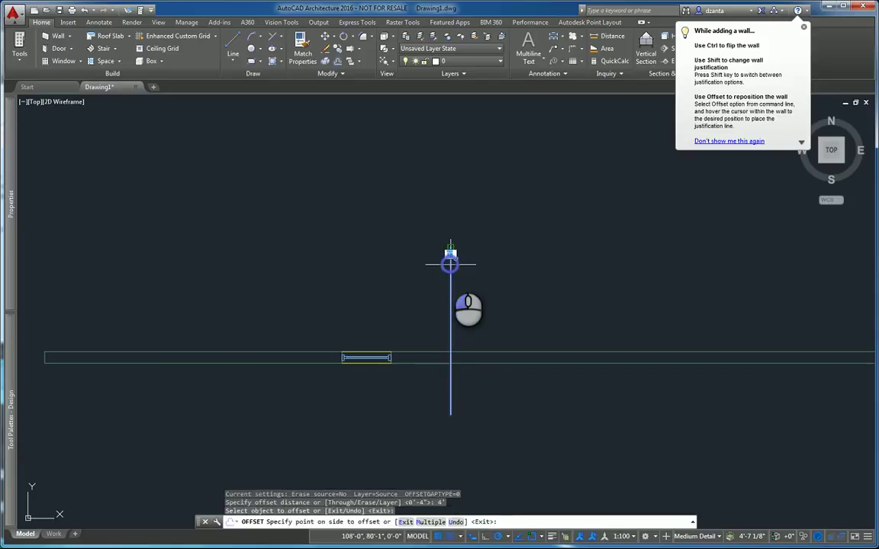
left_click(408, 268)
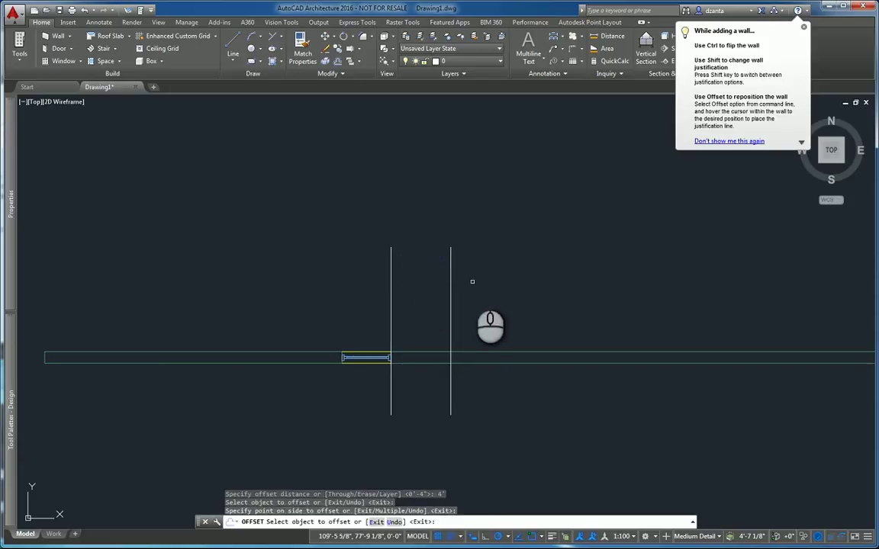
key("Escape")
key("ctrl+z")
key("ctrl+z")
key("ctrl+z")
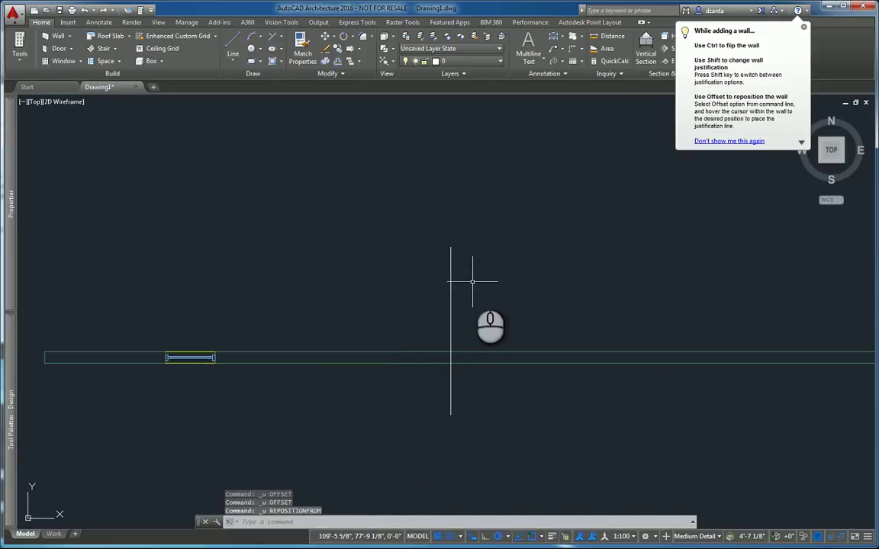
Step: Space Evenly the window between two Near points on the wall, moving it to the midpoint
left_click(133, 288)
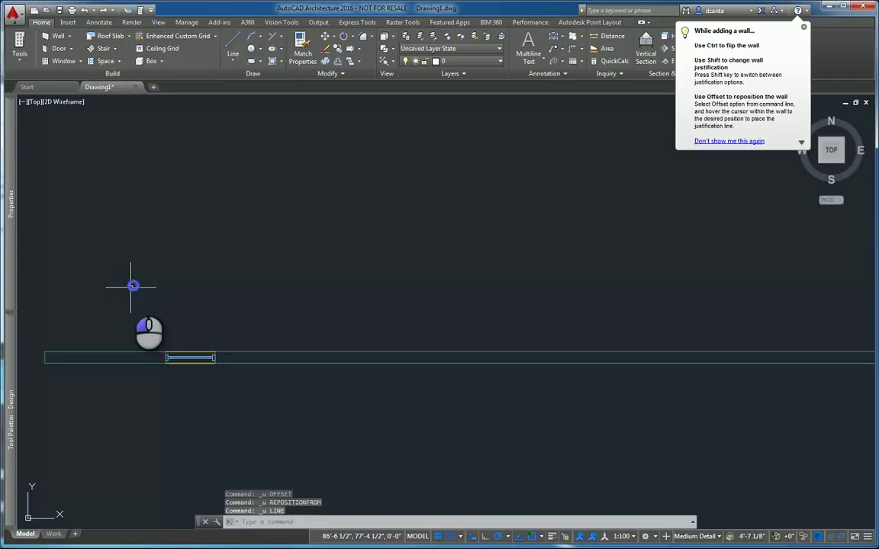
left_click(271, 409)
right_click(283, 248)
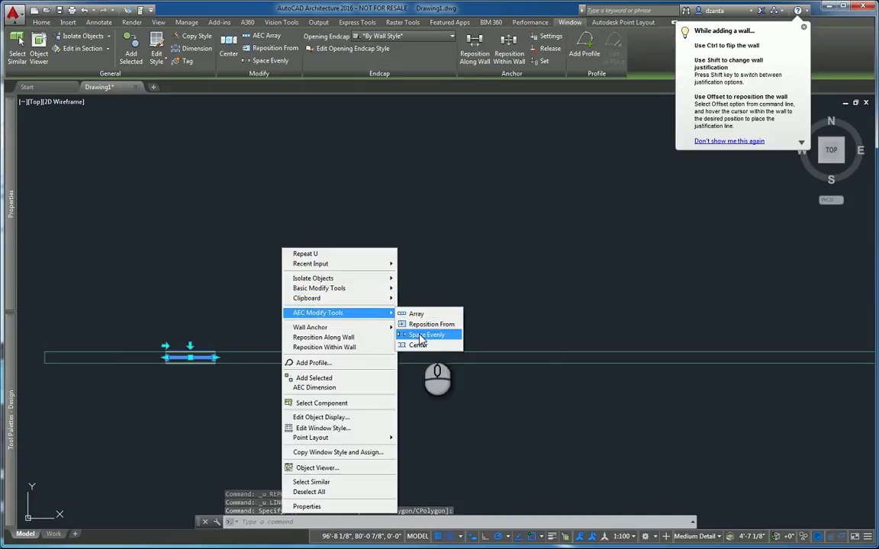
left_click(418, 336)
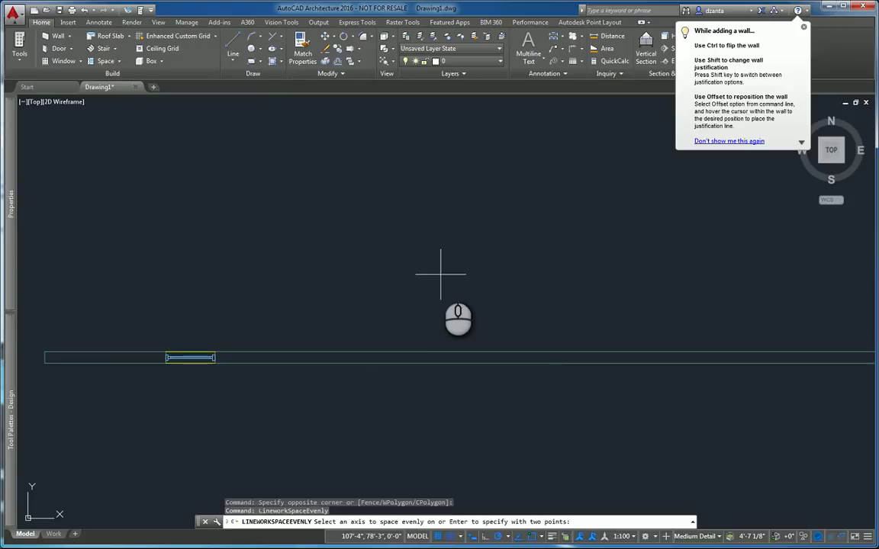
key("Return")
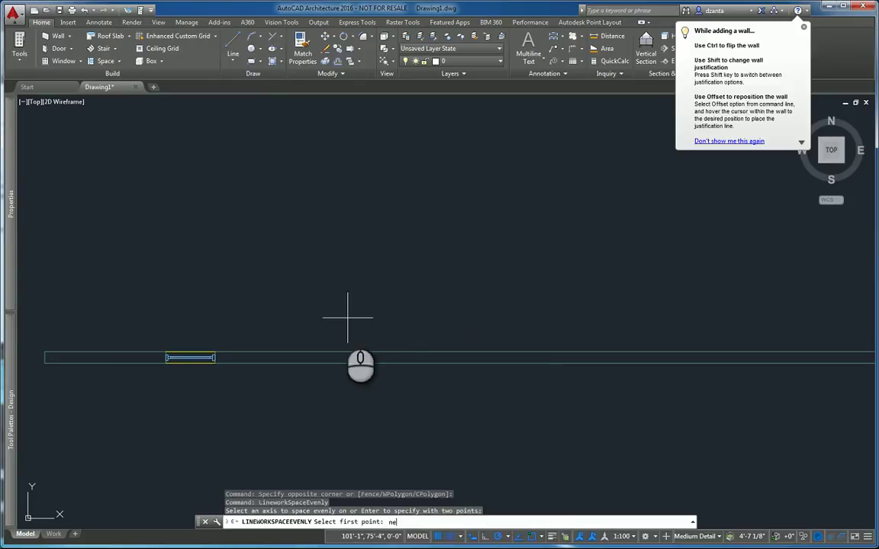
left_click(291, 353)
type("a")
key("Return")
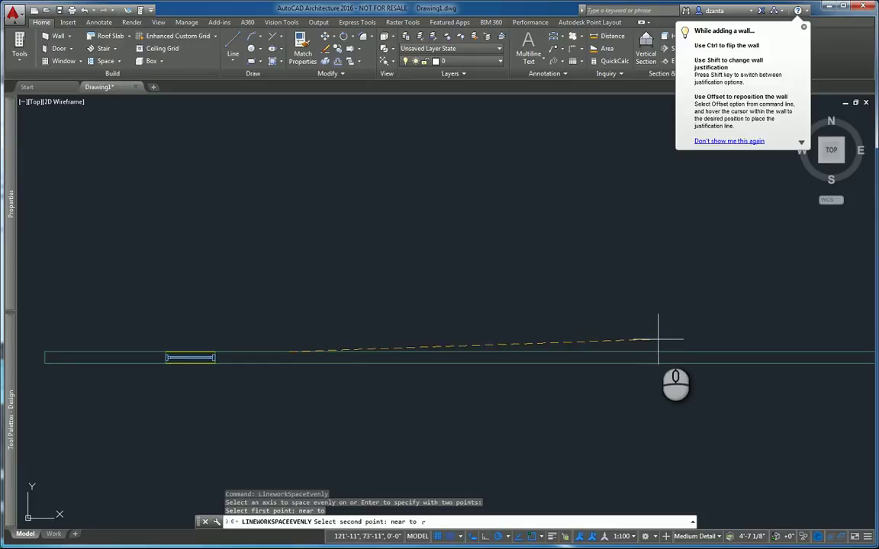
left_click(653, 356)
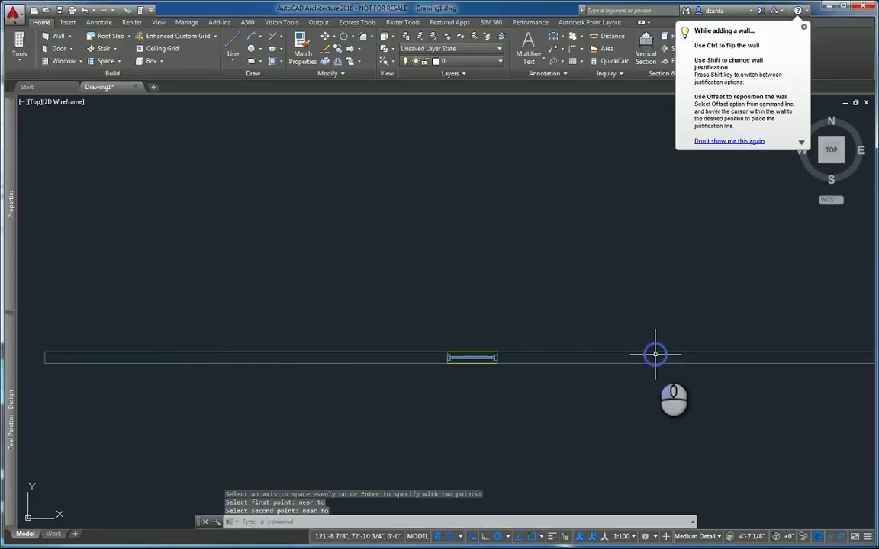
Step: Undo the even spacing and begin copying the window from a base point
key("ctrl+z")
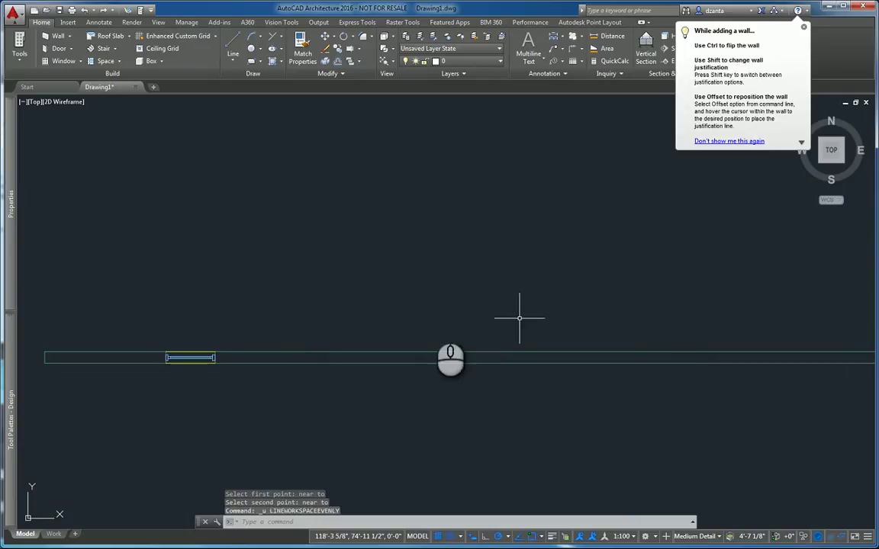
scroll(190, 305, "down", 2)
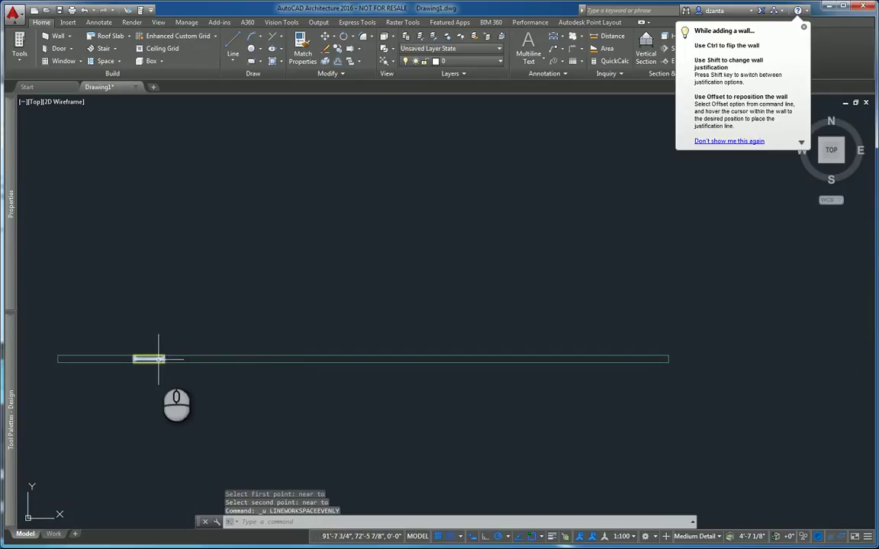
left_click(156, 359)
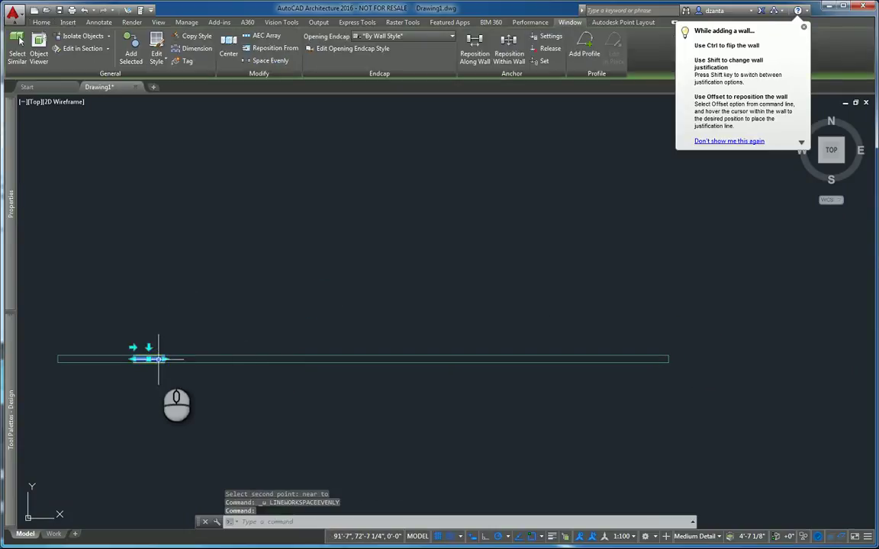
type("co")
key("Return")
left_click(174, 310)
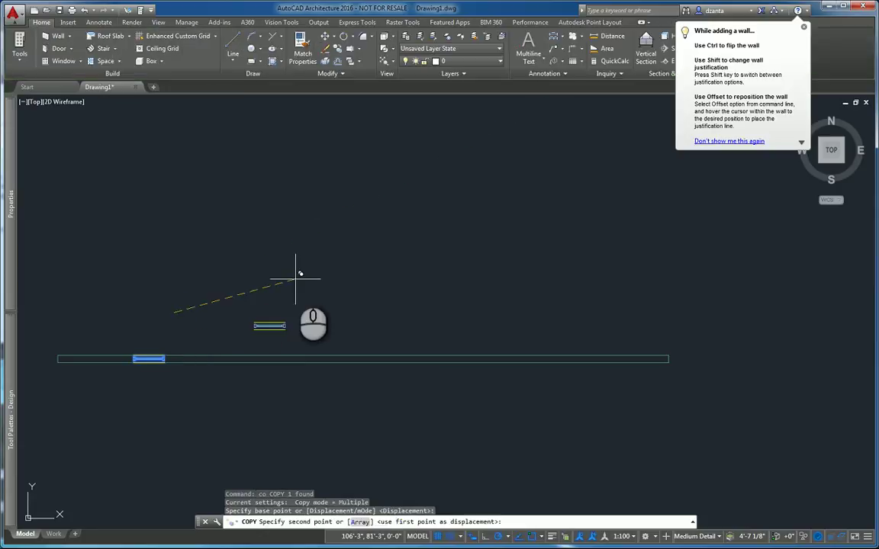
Step: Place five Ortho-aligned copies of the window unevenly along the wall
key("F8")
left_click(231, 281)
left_click(313, 280)
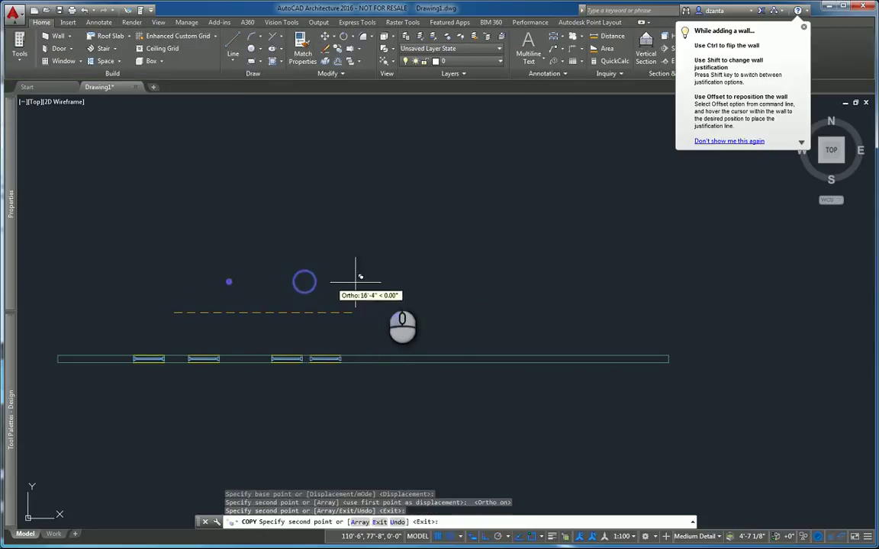
left_click(505, 284)
left_click(577, 282)
left_click(632, 281)
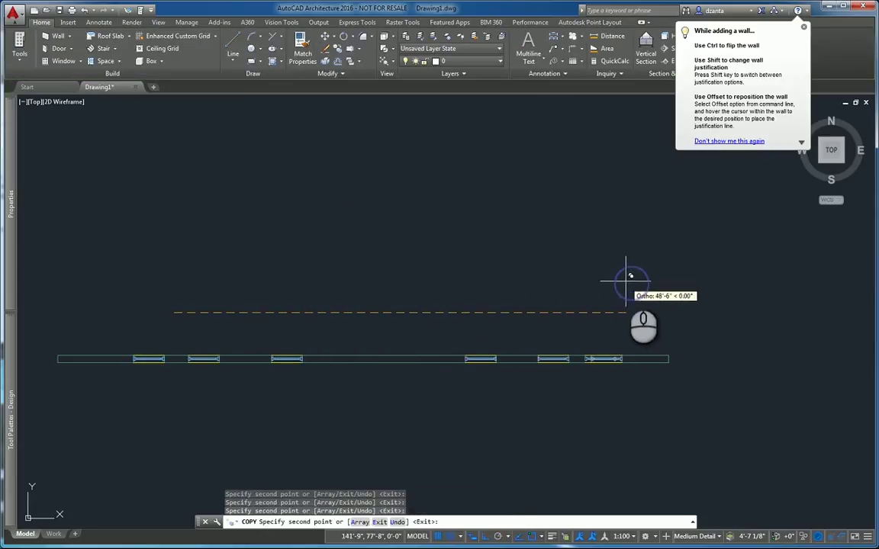
key("Escape")
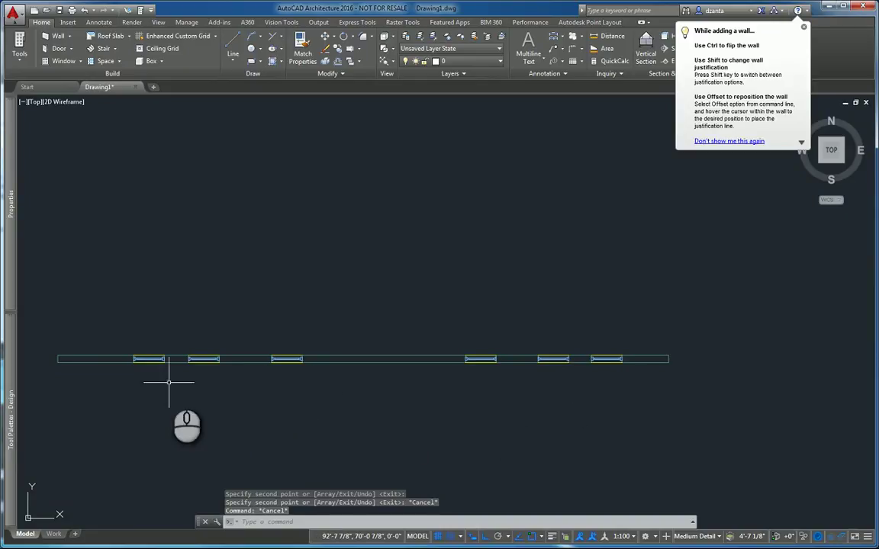
left_click(110, 317)
Step: Space all six windows evenly between the wall's left and right ends
left_click(628, 404)
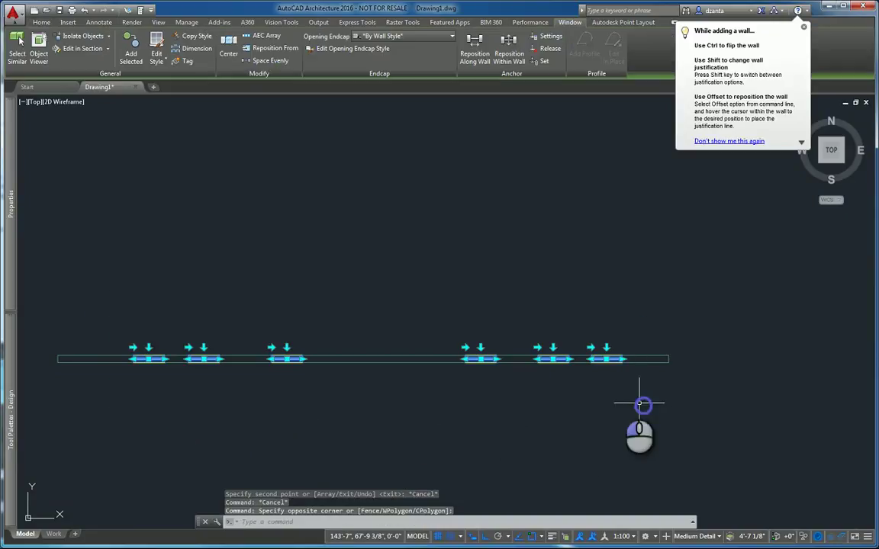
right_click(315, 237)
left_click(354, 302)
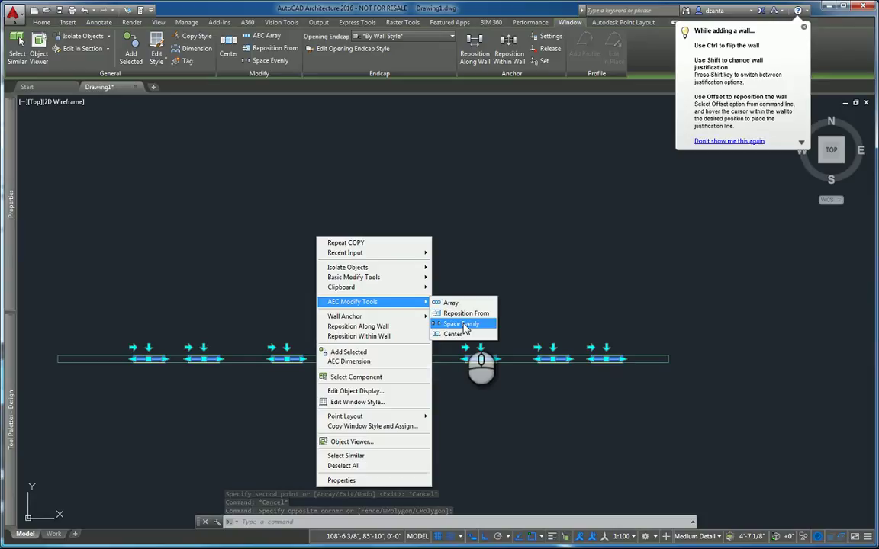
left_click(461, 324)
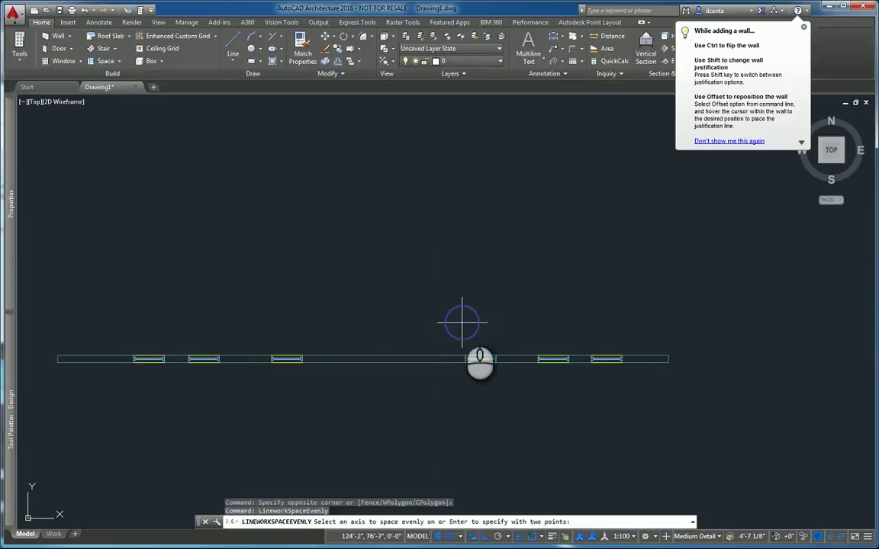
key("Return")
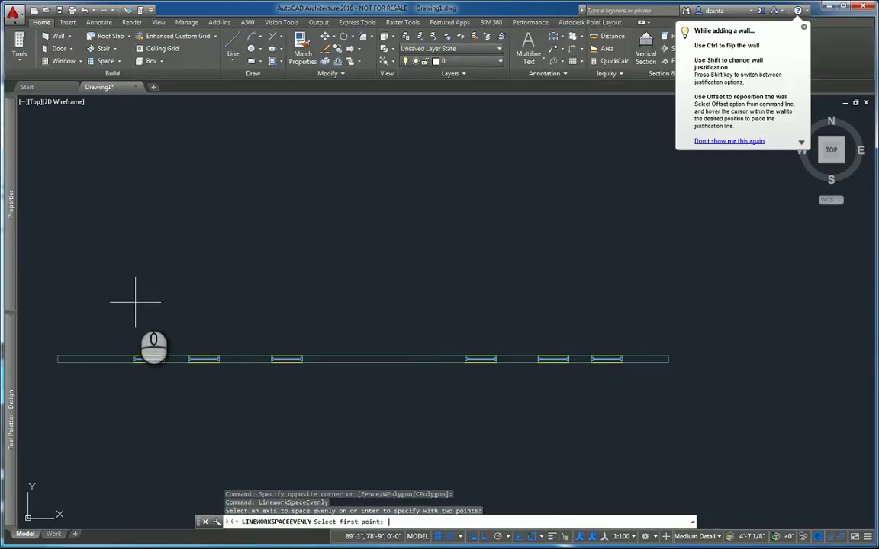
left_click(59, 356)
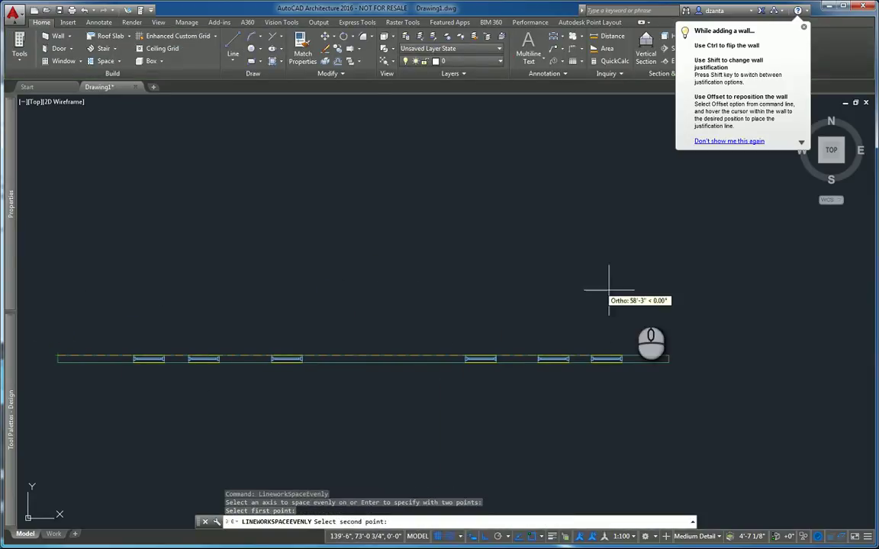
left_click(669, 356)
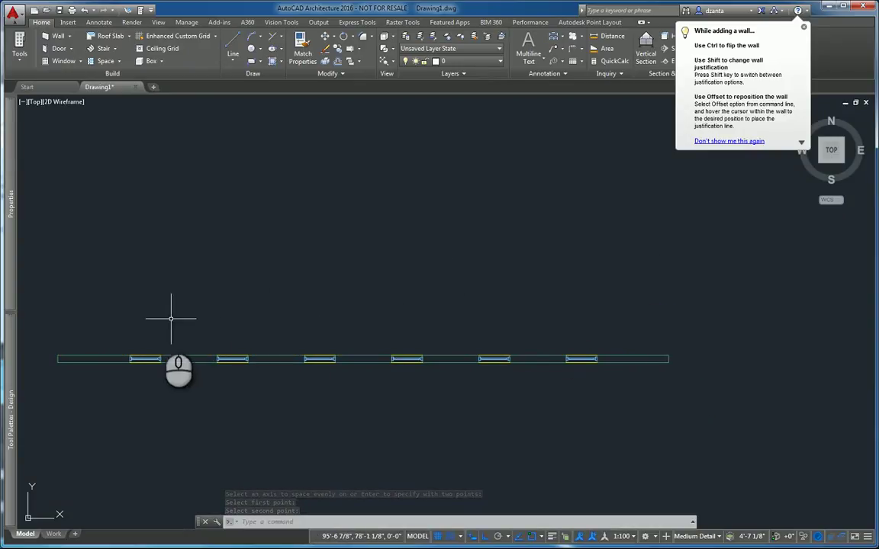
Step: Delete the five right-hand windows, leaving only the leftmost one
left_click(196, 301)
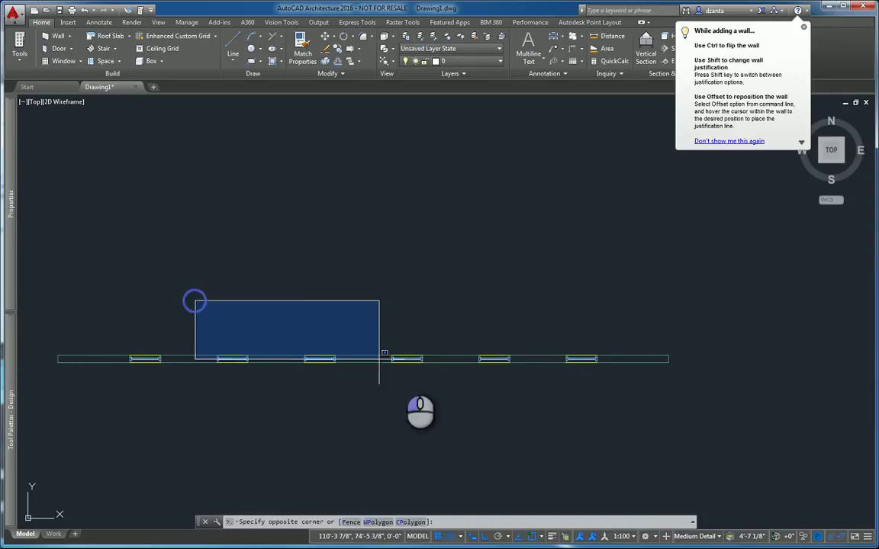
left_click(600, 405)
key("Delete")
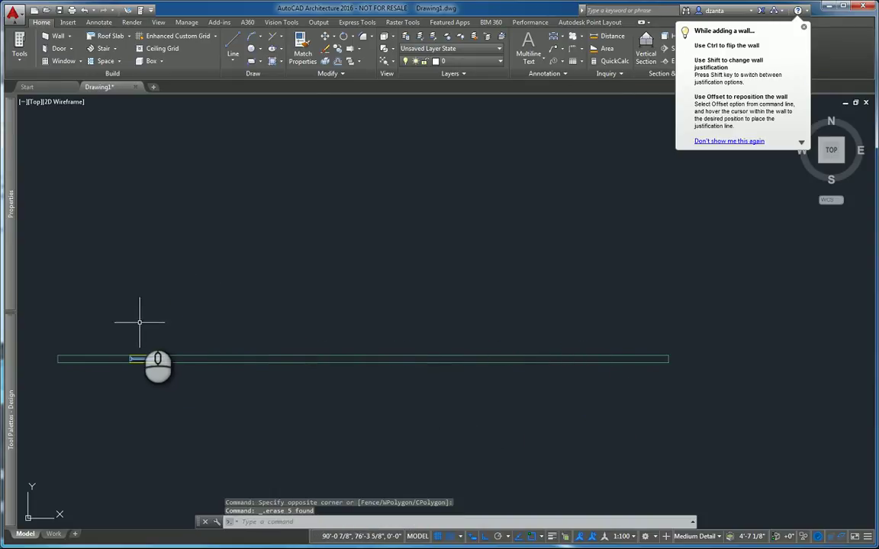
Step: Center the remaining window using two Near axis points picked on the wall
left_click(122, 318)
left_click(176, 387)
right_click(235, 272)
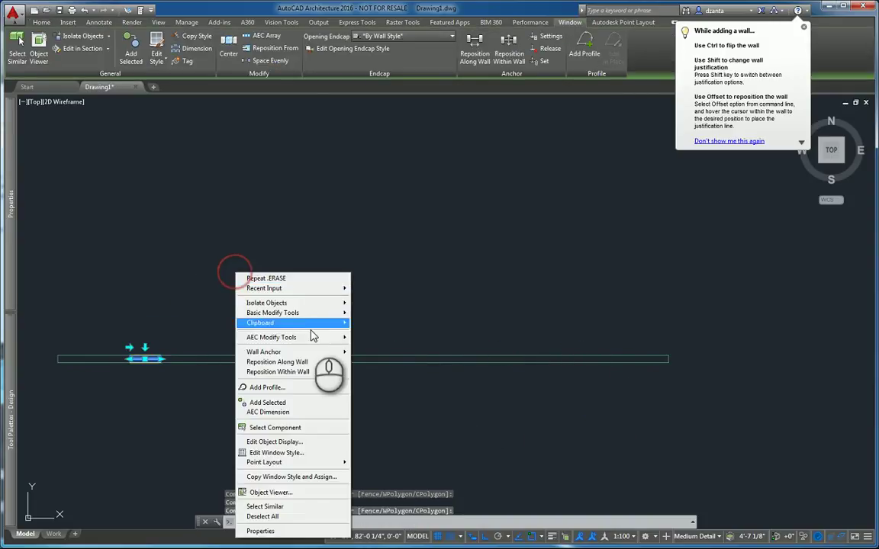
mouse_move(272, 337)
left_click(395, 373)
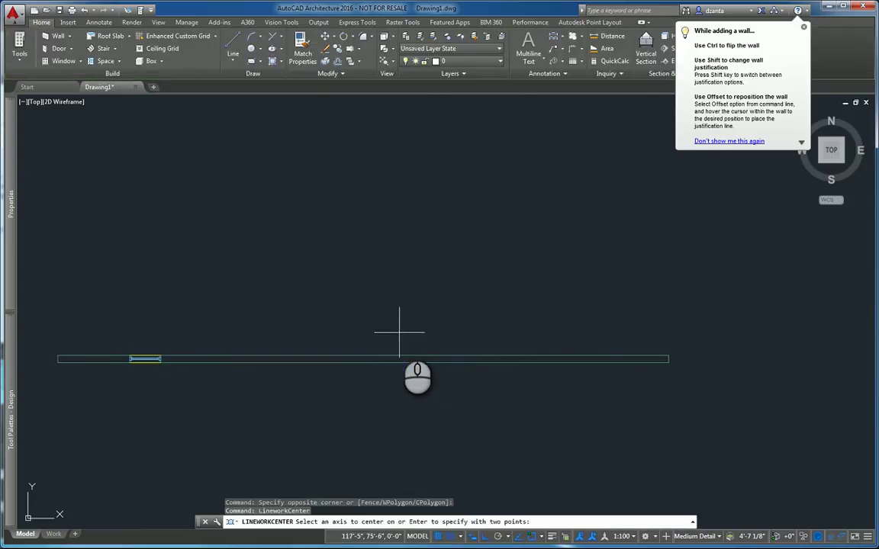
right_click(160, 358)
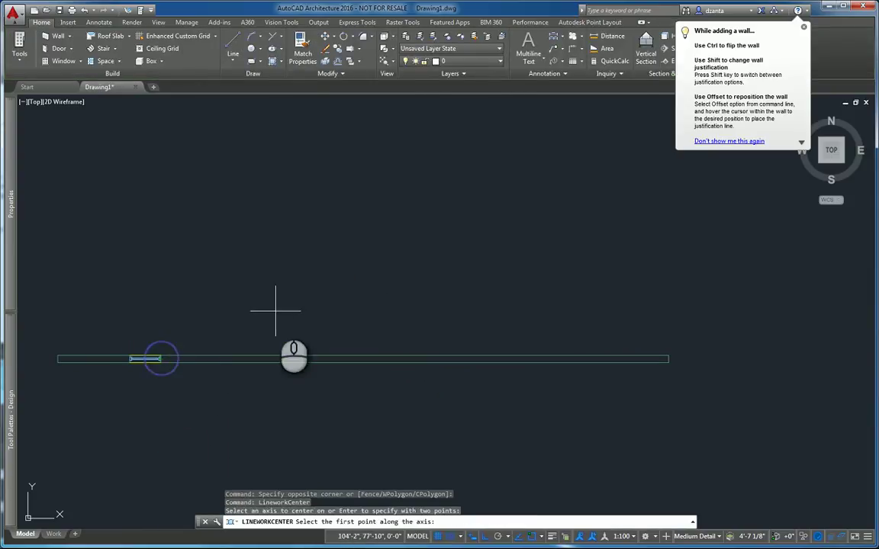
left_click(275, 359)
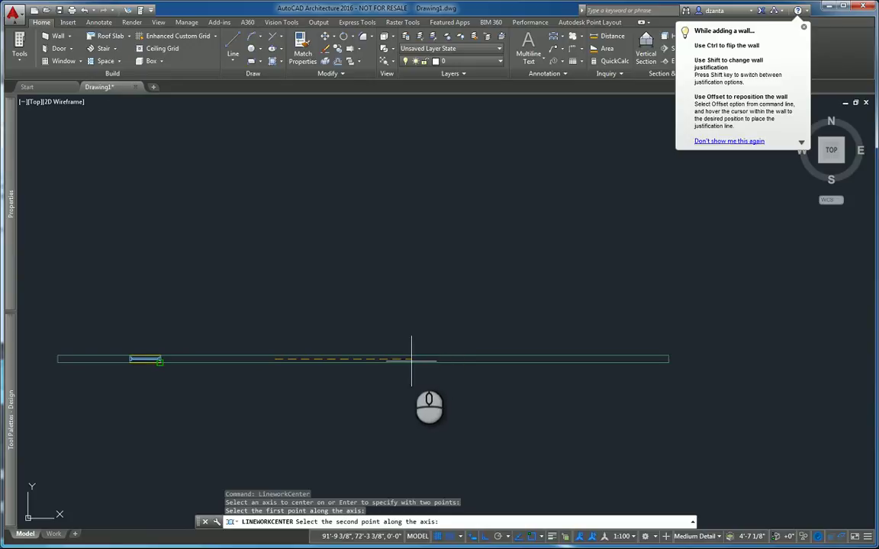
type("ne")
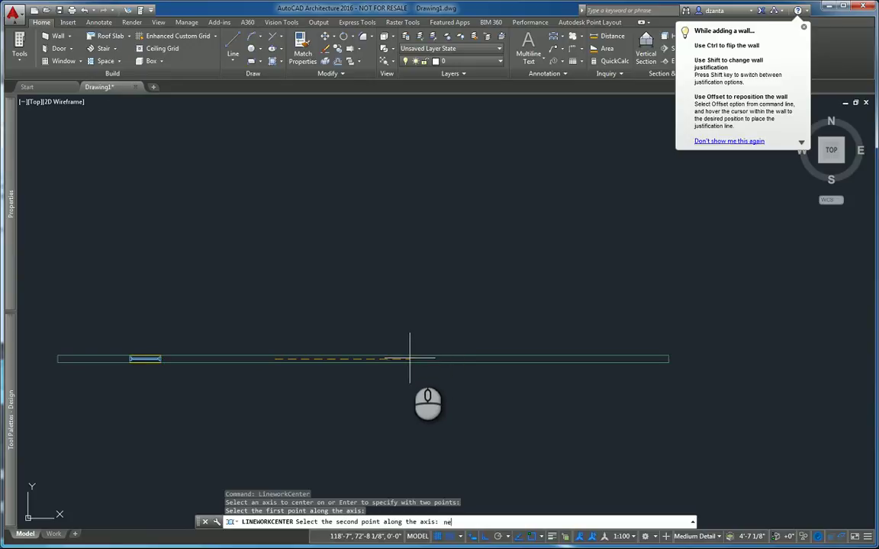
type("ar")
key("Return")
left_click(412, 356)
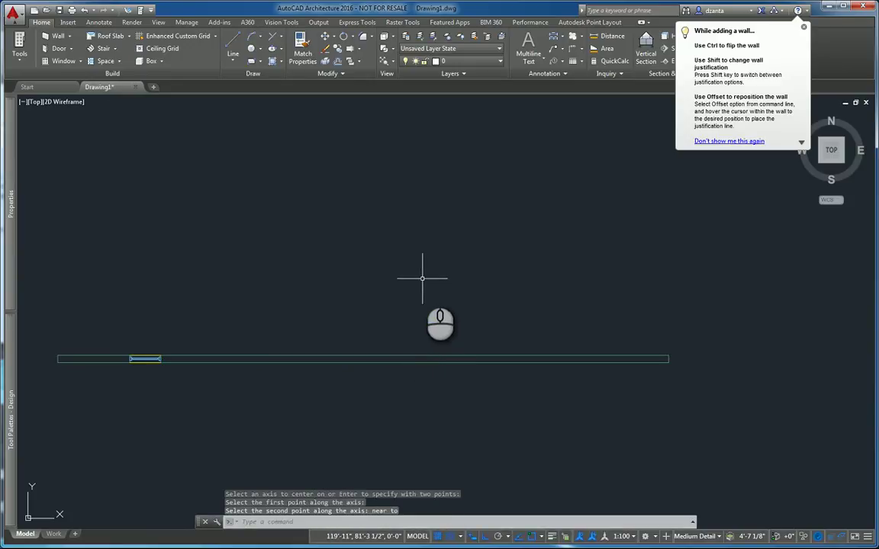